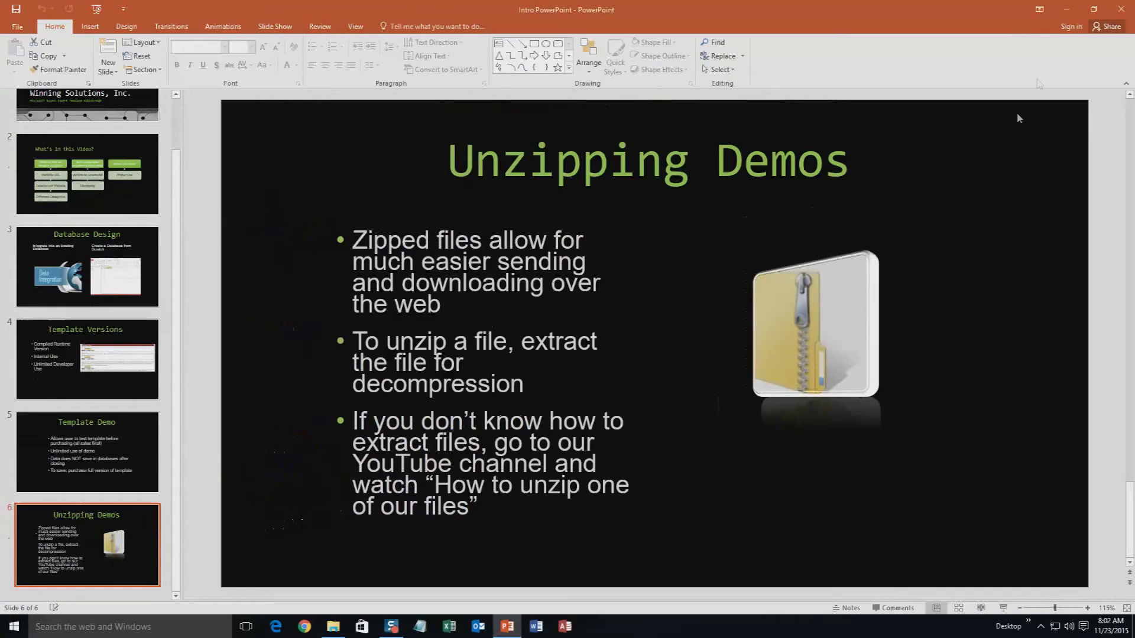
- Close PowerPoint from the Unzipping Demos slide, leaving the Downloads folder showing
{"action": "left_click", "coordinate": [1104, 10]}
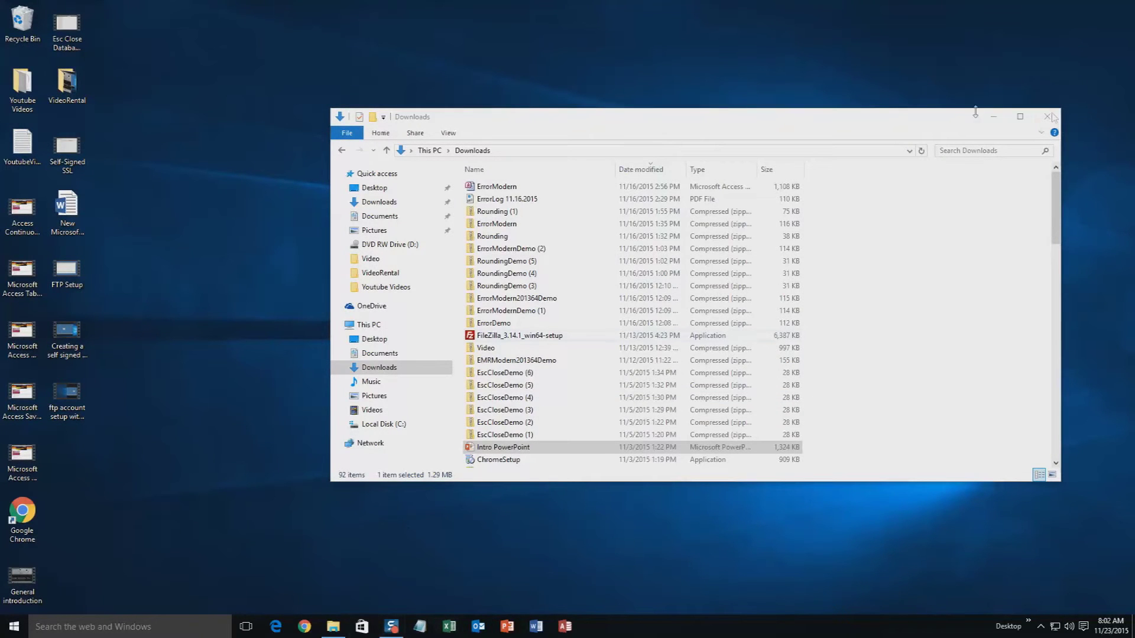
- Close the Downloads folder and load microsoftaccessexpert.com in Chrome
{"action": "left_click", "coordinate": [1048, 117]}
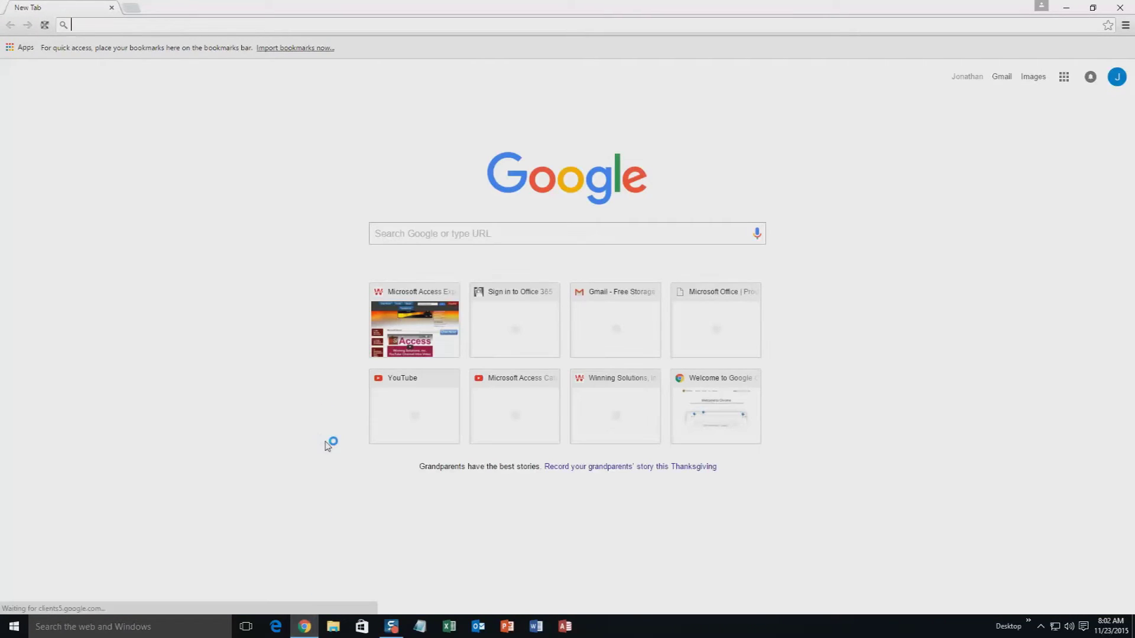
{"action": "type", "text": "microsoftaccessexpert.com"}
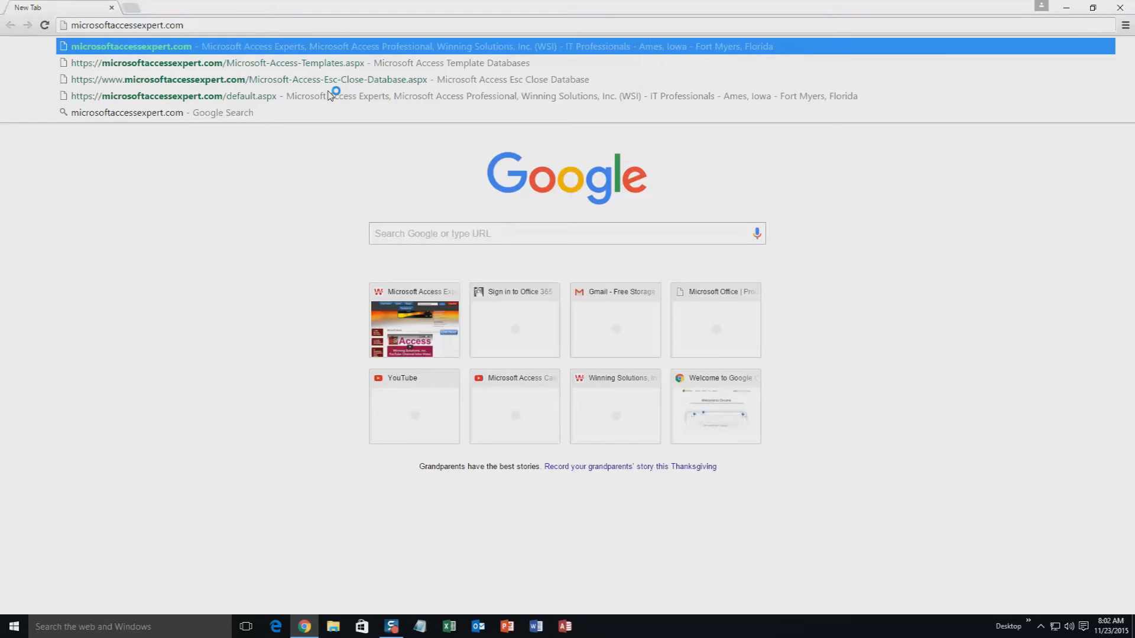
{"action": "key", "text": "Return"}
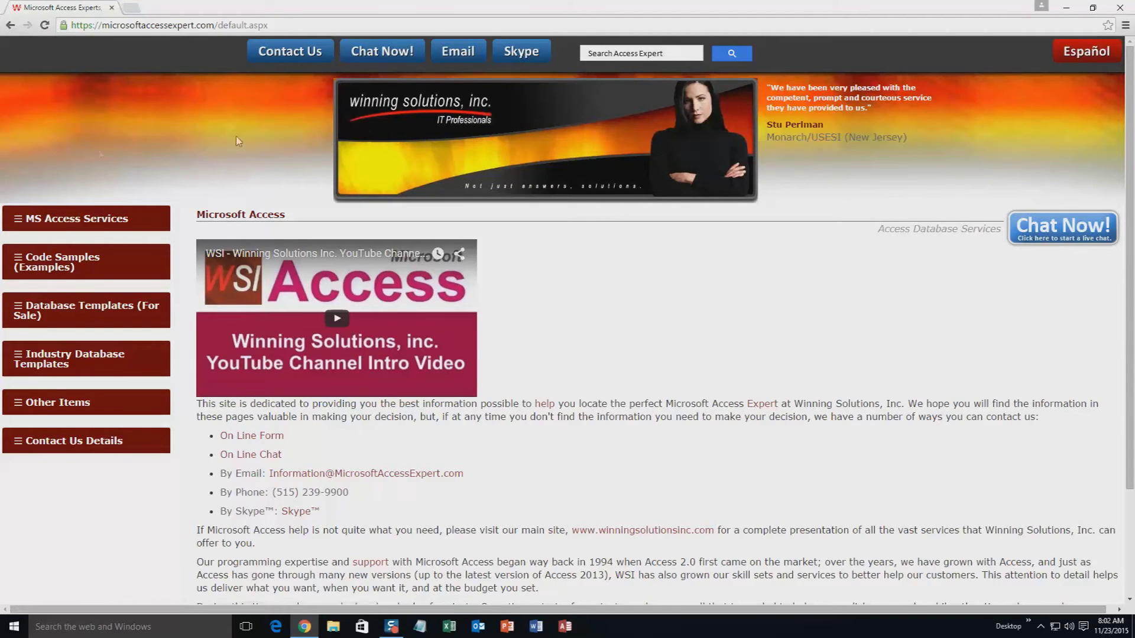
- Expand Database Templates (For Sale) and show the full templates list
{"action": "left_click", "coordinate": [64, 311]}
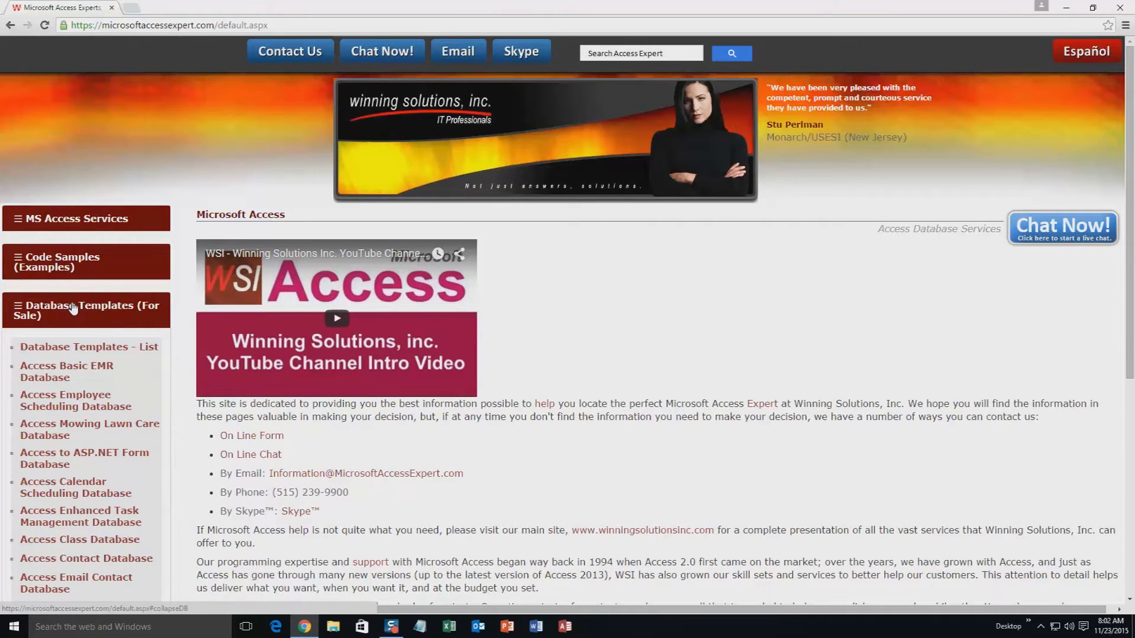
{"action": "left_click", "coordinate": [78, 348]}
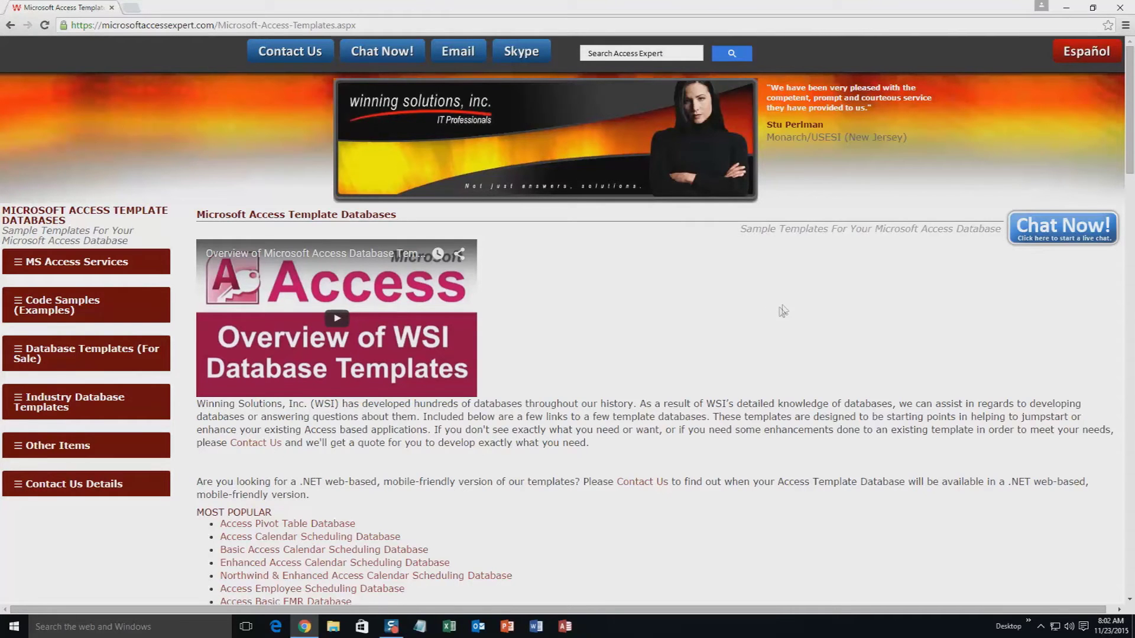
{"action": "scroll", "coordinate": [657, 378], "scroll_direction": "down", "scroll_amount": 2}
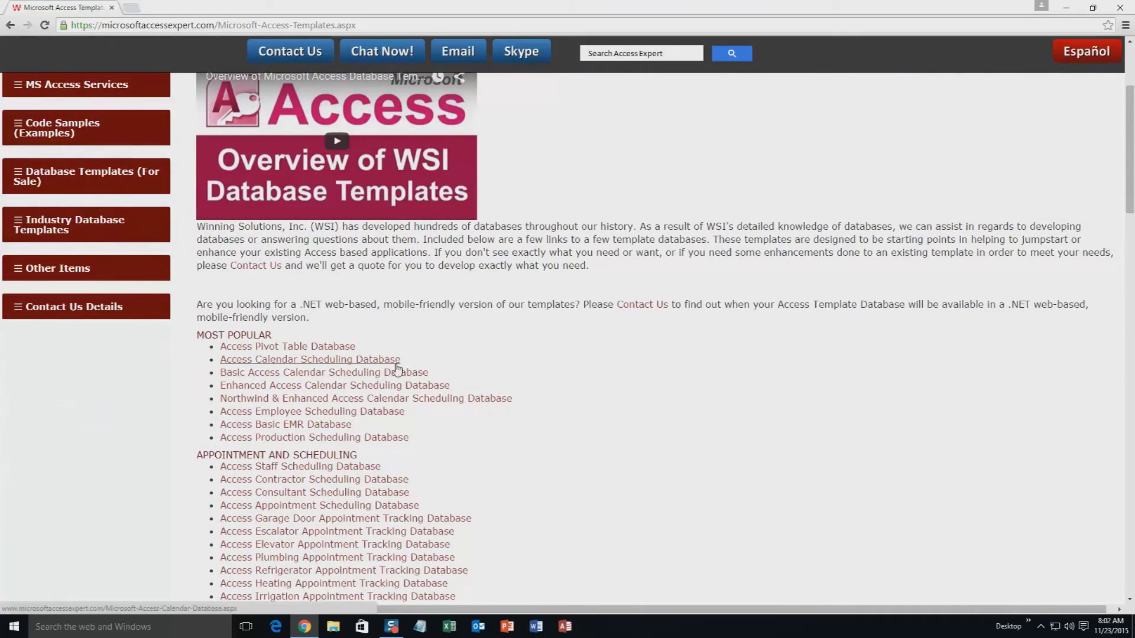
{"action": "scroll", "coordinate": [363, 351], "scroll_direction": "down", "scroll_amount": 3}
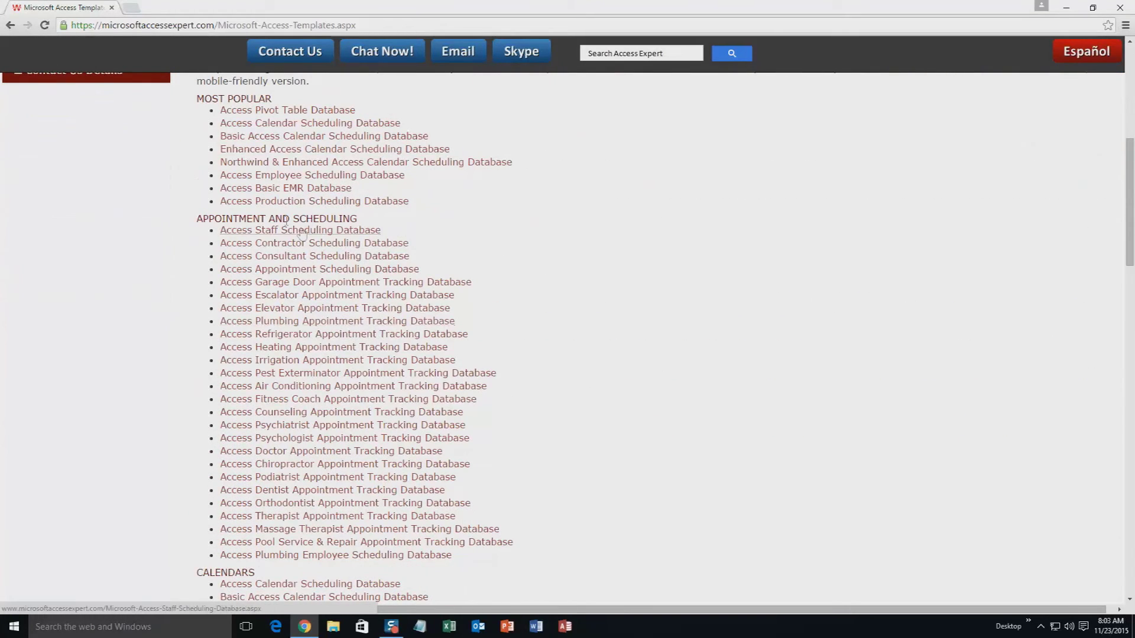
{"action": "scroll", "coordinate": [550, 302], "scroll_direction": "down", "scroll_amount": 2}
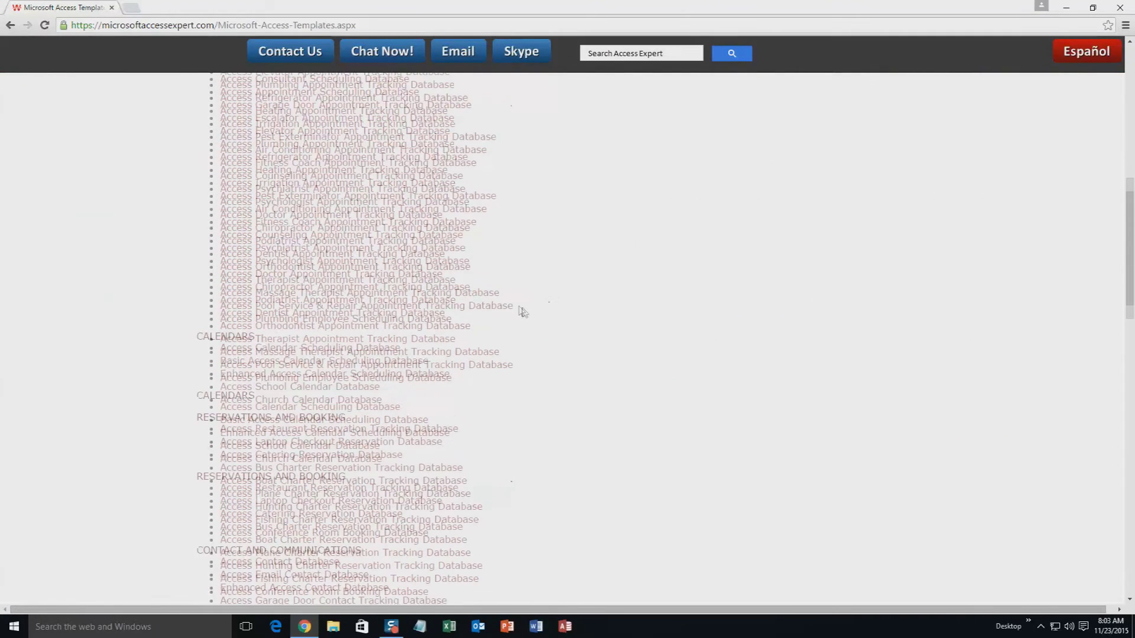
{"action": "scroll", "coordinate": [550, 302], "scroll_direction": "down", "scroll_amount": 2}
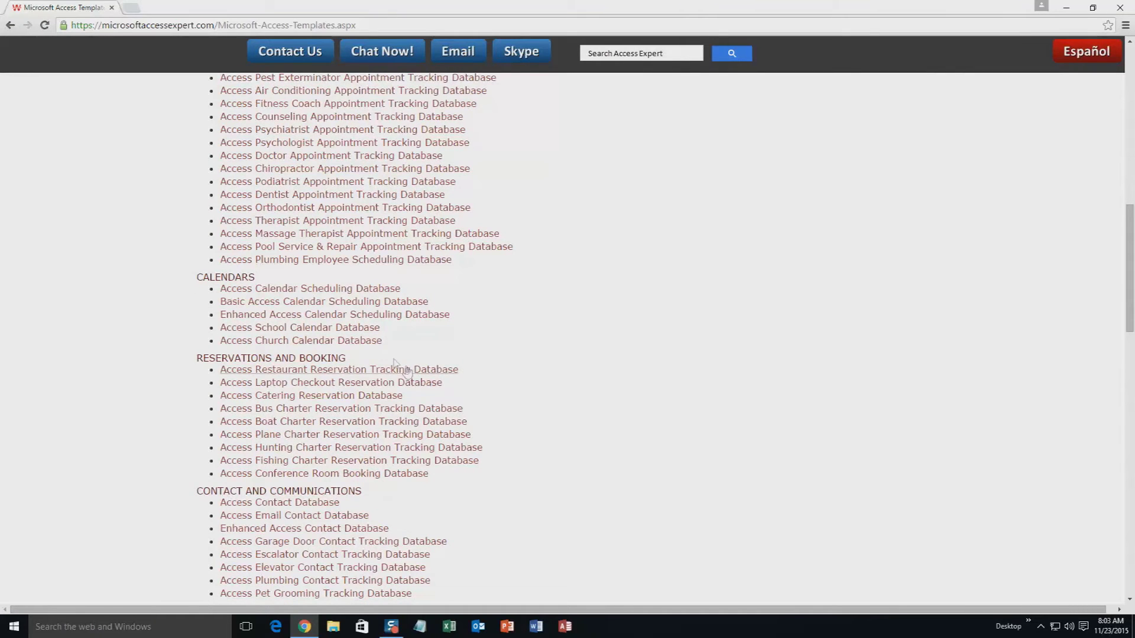
{"action": "scroll", "coordinate": [472, 405], "scroll_direction": "down", "scroll_amount": 2}
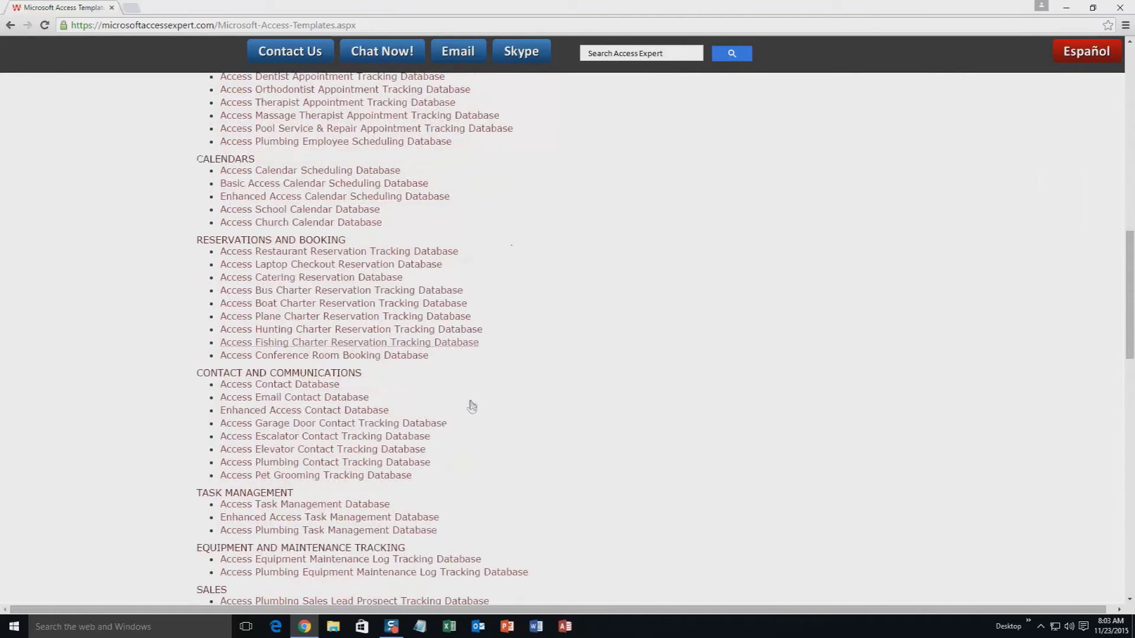
{"action": "scroll", "coordinate": [472, 405], "scroll_direction": "down", "scroll_amount": 1}
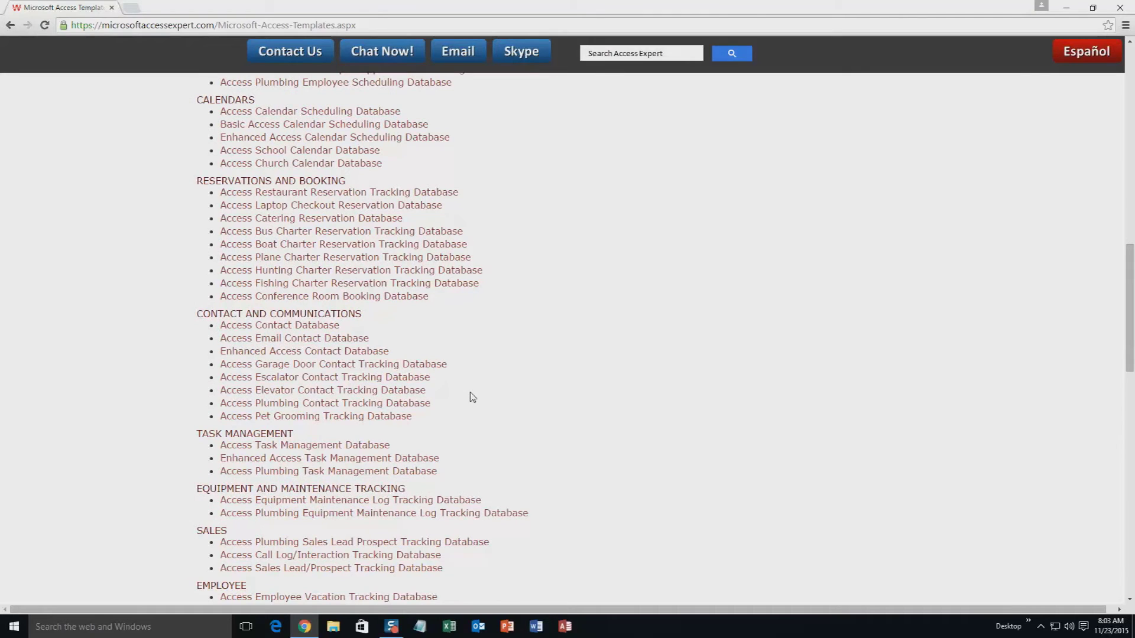
{"action": "scroll", "coordinate": [472, 397], "scroll_direction": "down", "scroll_amount": 1}
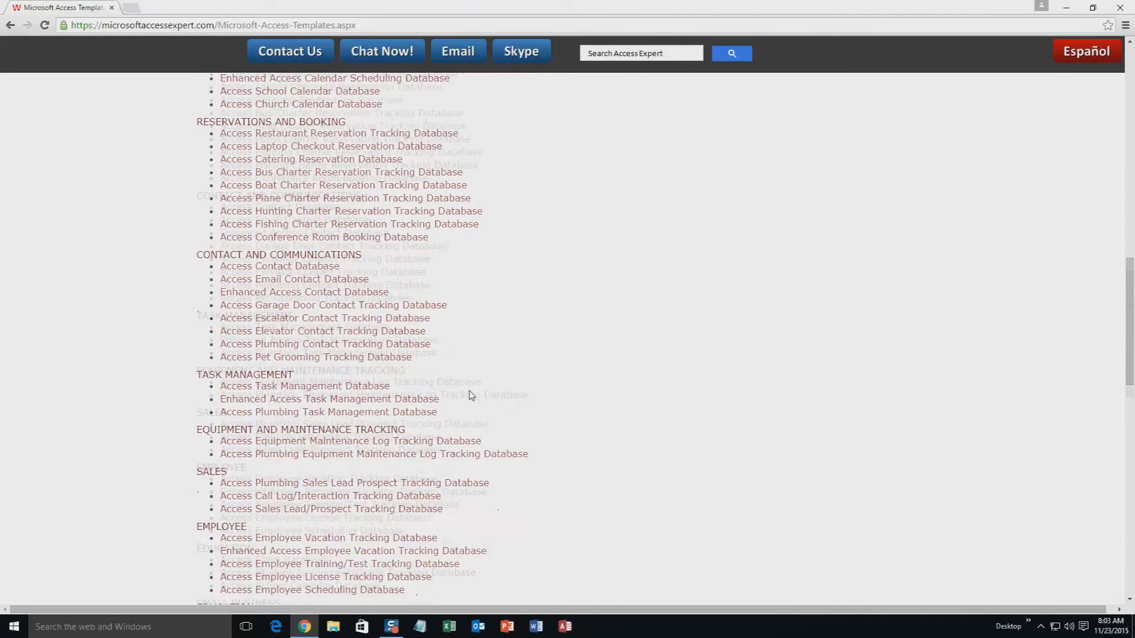
{"action": "scroll", "coordinate": [472, 397], "scroll_direction": "down", "scroll_amount": 1}
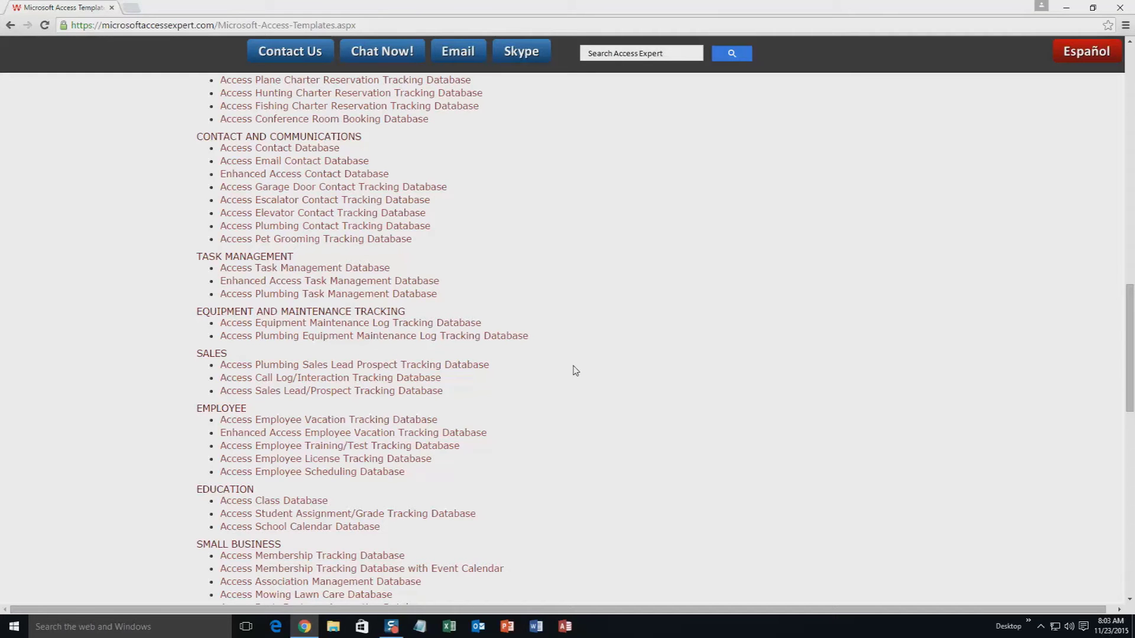
{"action": "scroll", "coordinate": [612, 432], "scroll_direction": "down", "scroll_amount": 2}
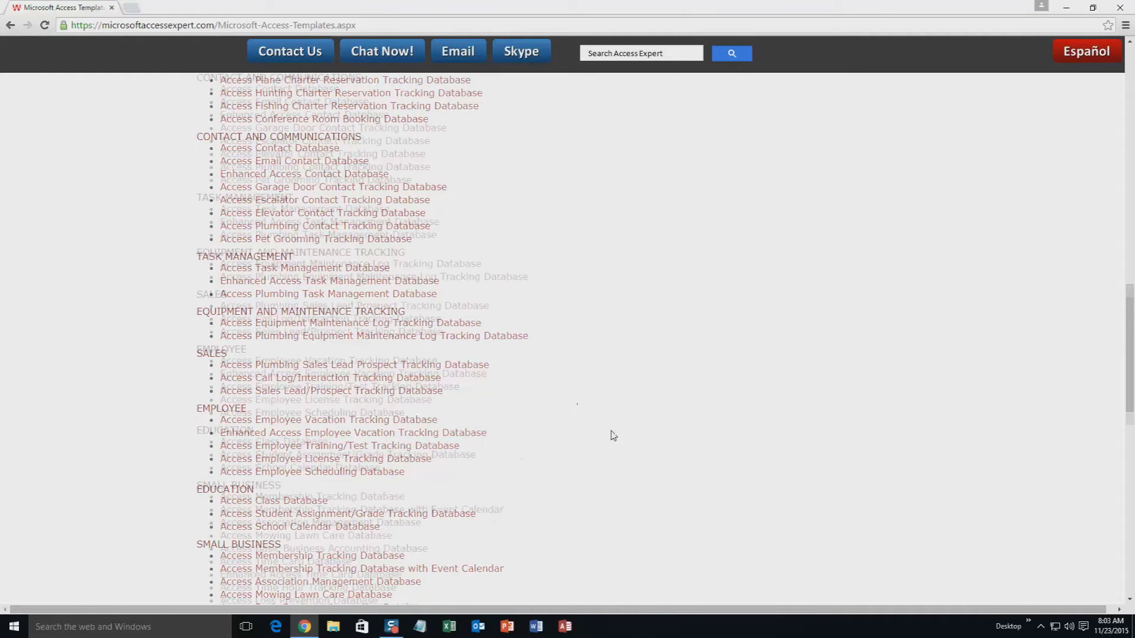
{"action": "scroll", "coordinate": [612, 432], "scroll_direction": "down", "scroll_amount": 1}
{"action": "scroll", "coordinate": [612, 432], "scroll_direction": "down", "scroll_amount": 1}
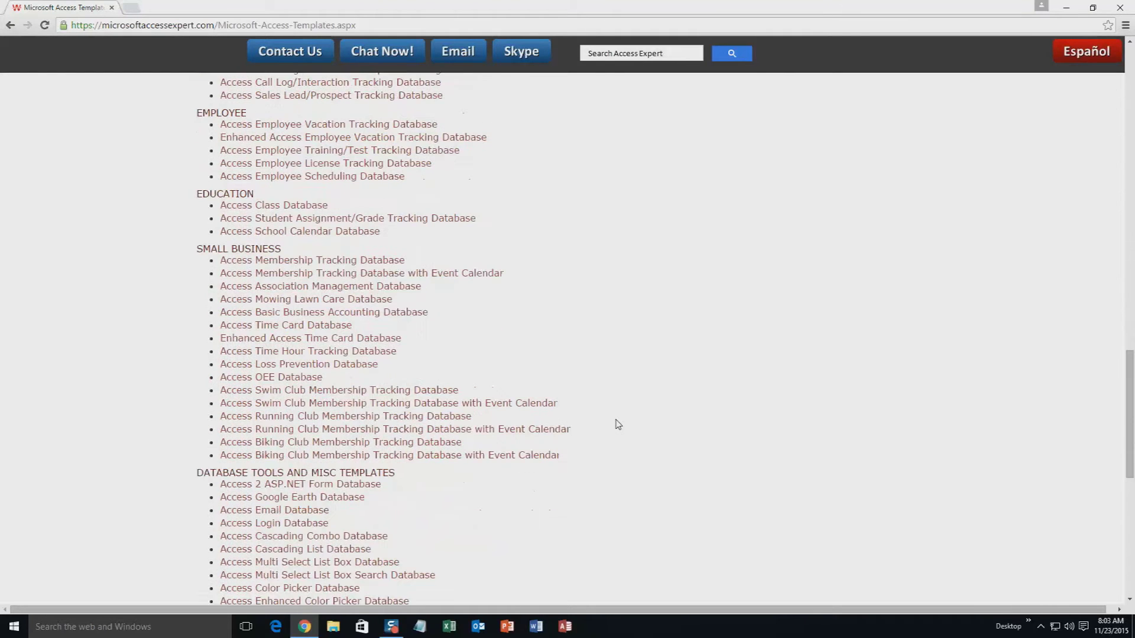
{"action": "scroll", "coordinate": [618, 425], "scroll_direction": "down", "scroll_amount": 1}
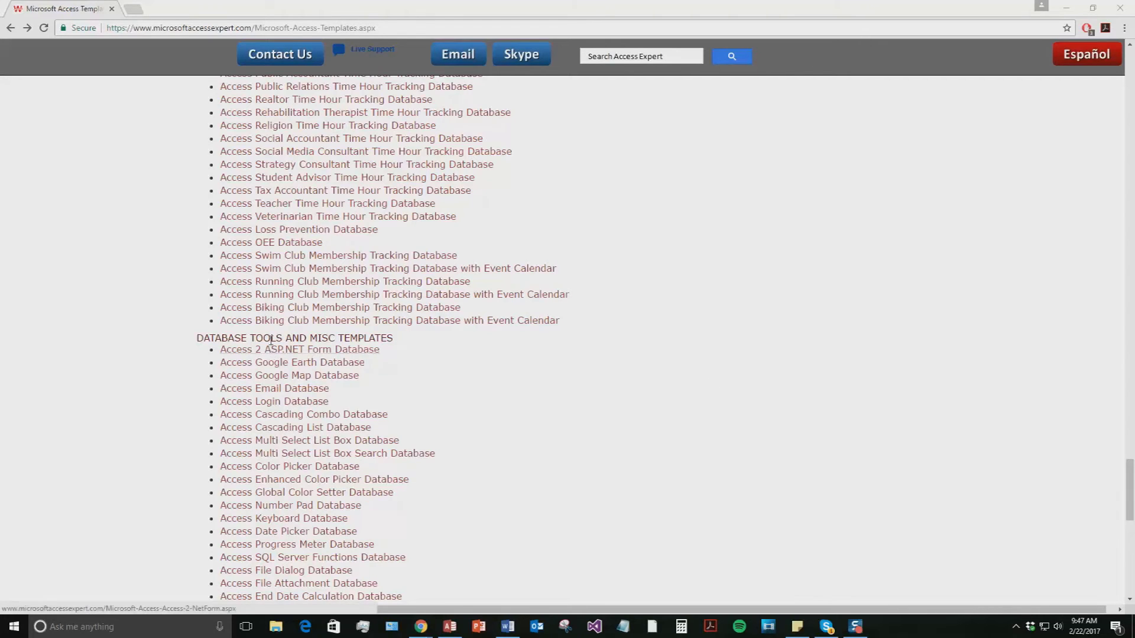
{"action": "scroll", "coordinate": [540, 480], "scroll_direction": "down", "scroll_amount": 4}
{"action": "scroll", "coordinate": [540, 480], "scroll_direction": "down", "scroll_amount": 4}
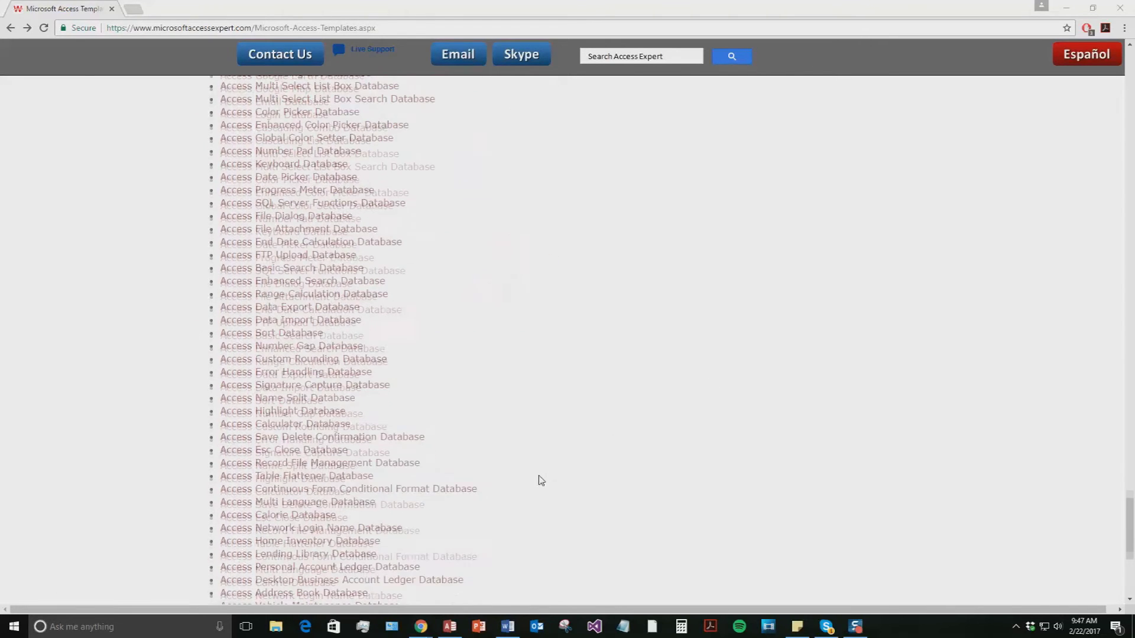
{"action": "scroll", "coordinate": [540, 480], "scroll_direction": "down", "scroll_amount": 1}
{"action": "scroll", "coordinate": [540, 480], "scroll_direction": "down", "scroll_amount": 1}
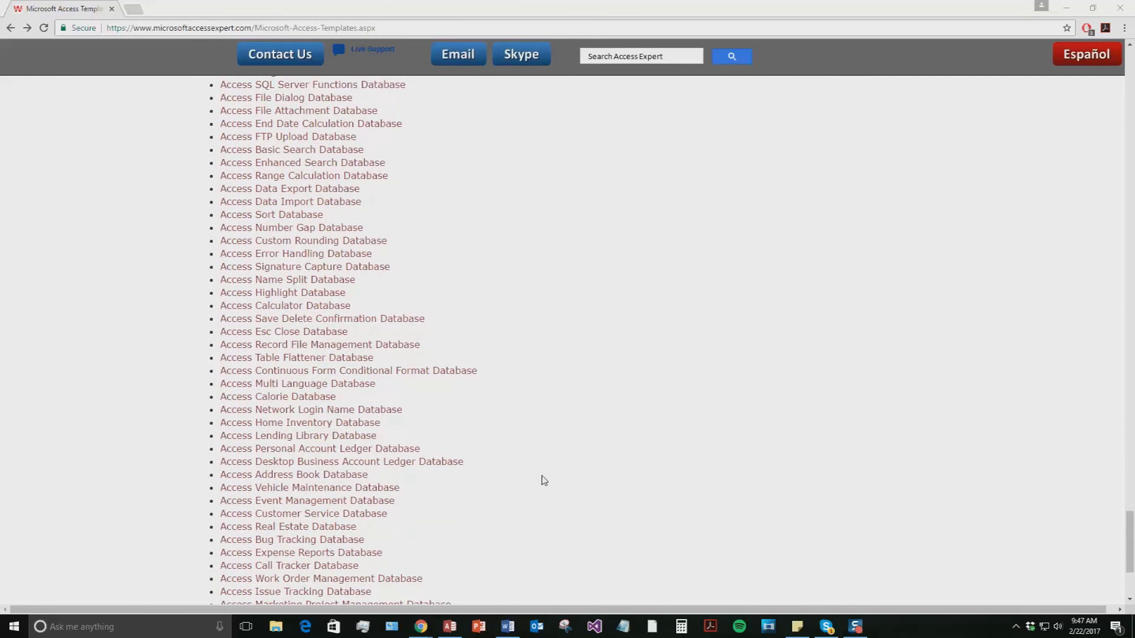
- Download the Personal Account Ledger Access 2010/2013/2016 demo zip and view its contents
{"action": "left_click", "coordinate": [323, 450]}
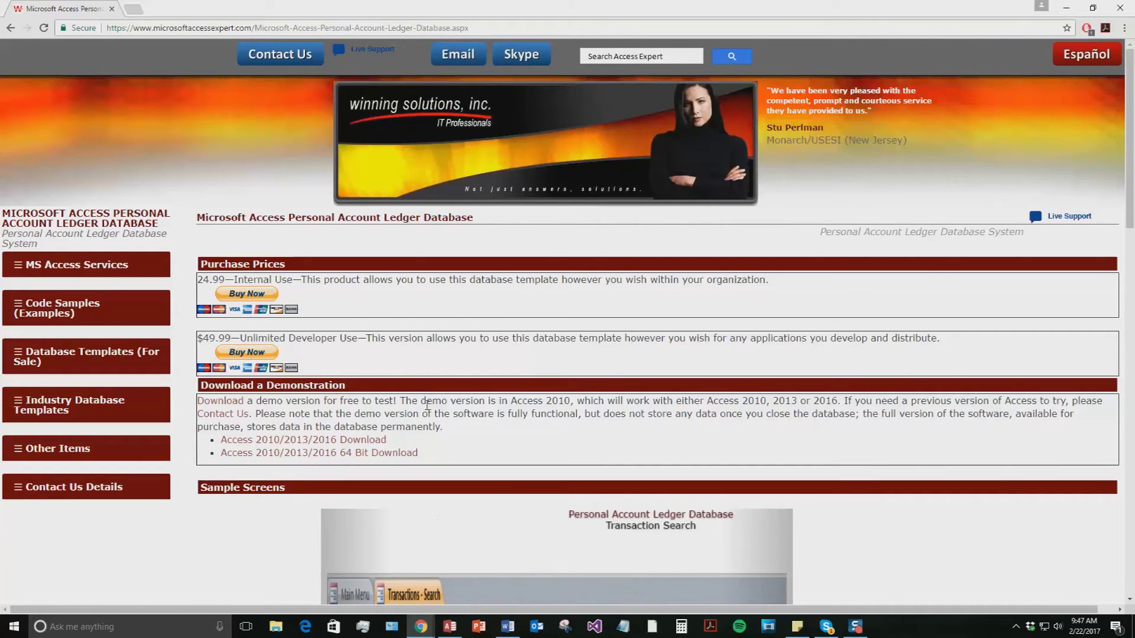
{"action": "left_click", "coordinate": [346, 441]}
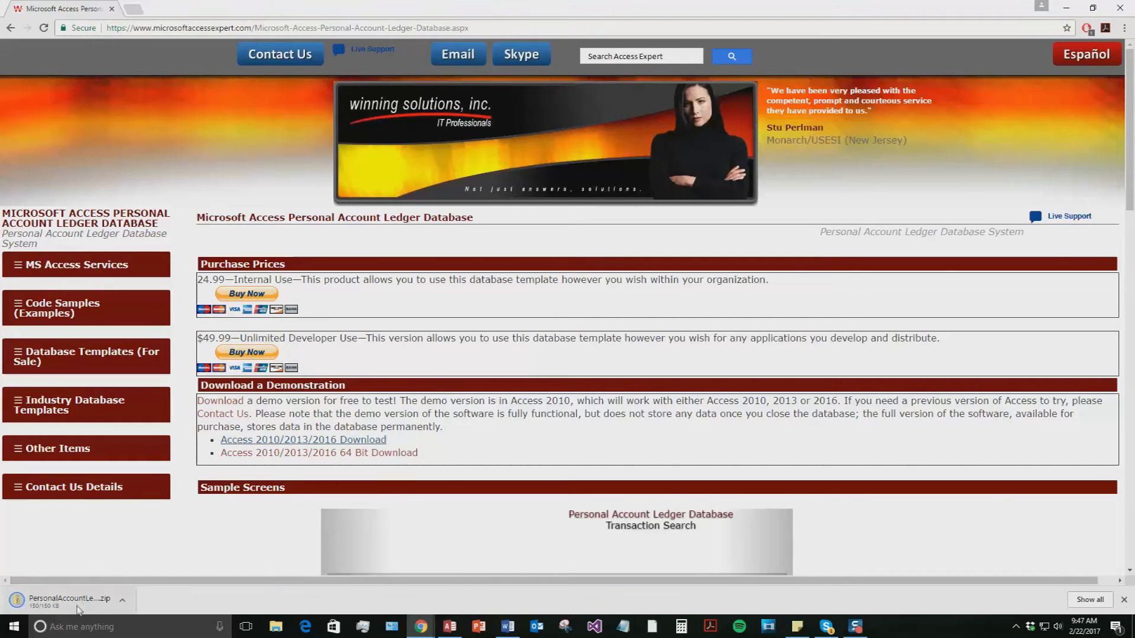
{"action": "left_click", "coordinate": [82, 603]}
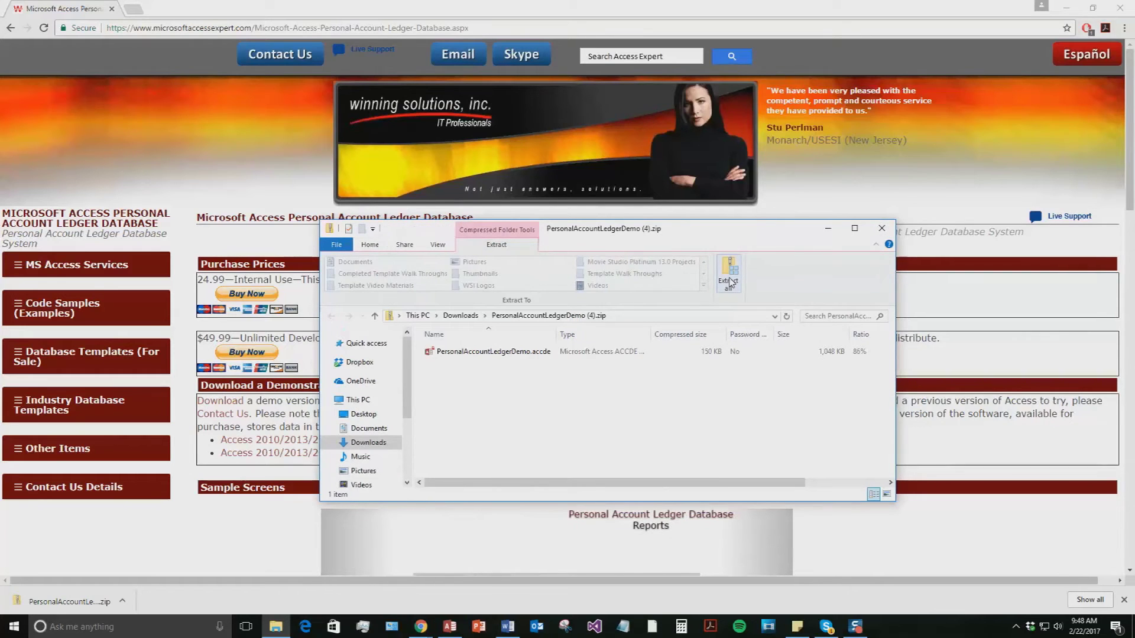
- Extract the demo zip to the default folder and launch PersonalAccountLedgerDemo.accde
{"action": "left_click", "coordinate": [728, 274]}
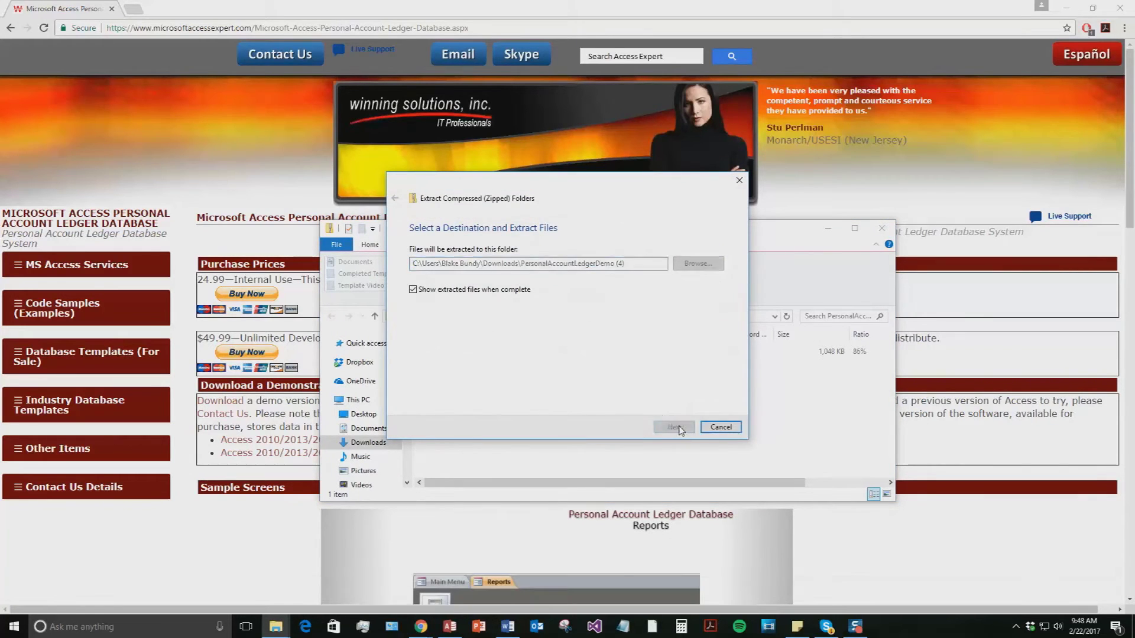
{"action": "left_click", "coordinate": [675, 427]}
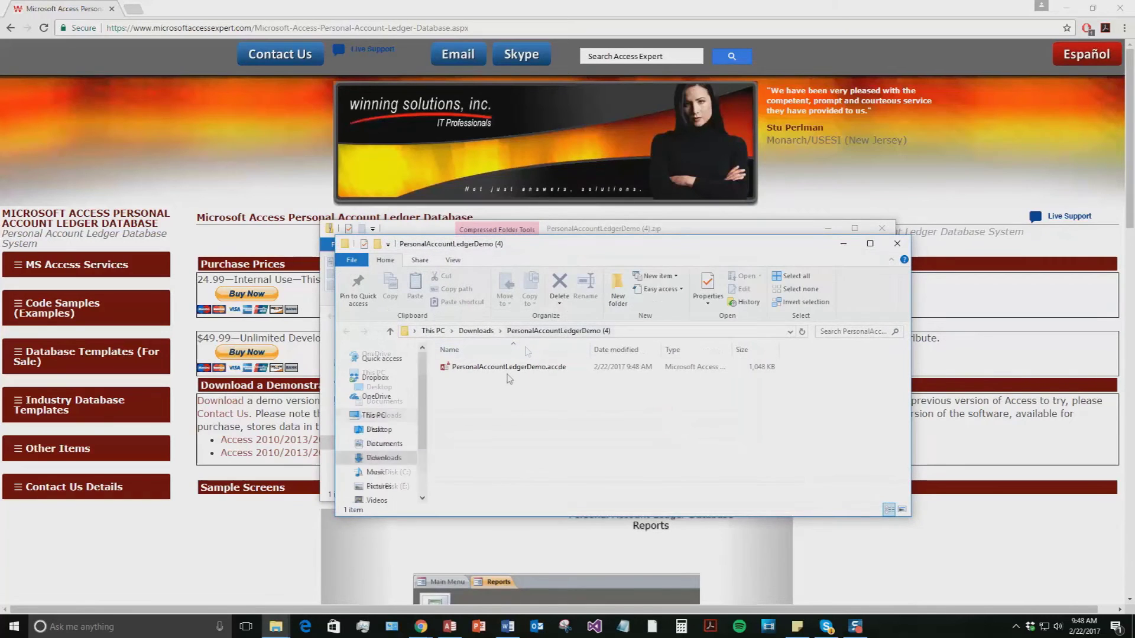
{"action": "double_click", "coordinate": [518, 371]}
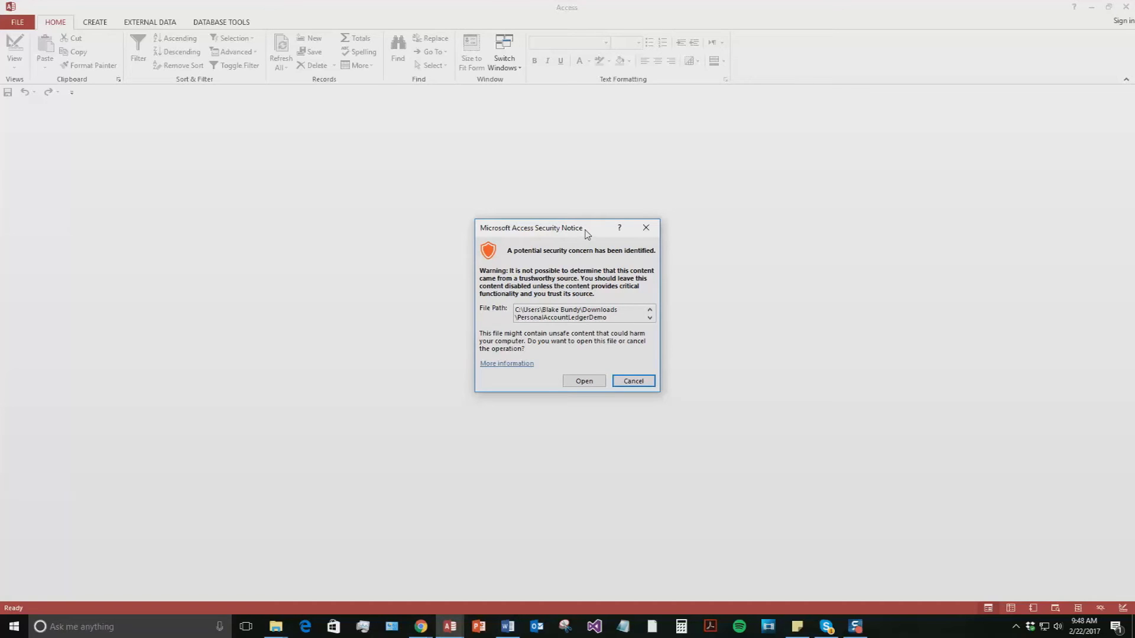
- Accept the security notice and go to the Transactions search screen from the Main Menu
{"action": "left_click", "coordinate": [585, 381]}
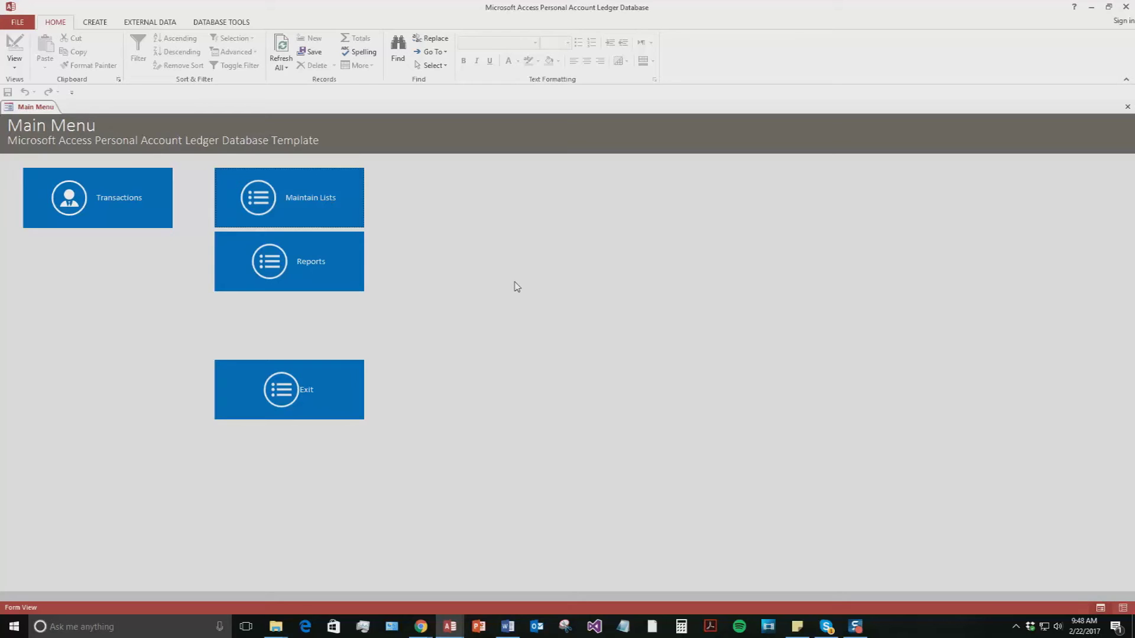
{"action": "left_click", "coordinate": [88, 215]}
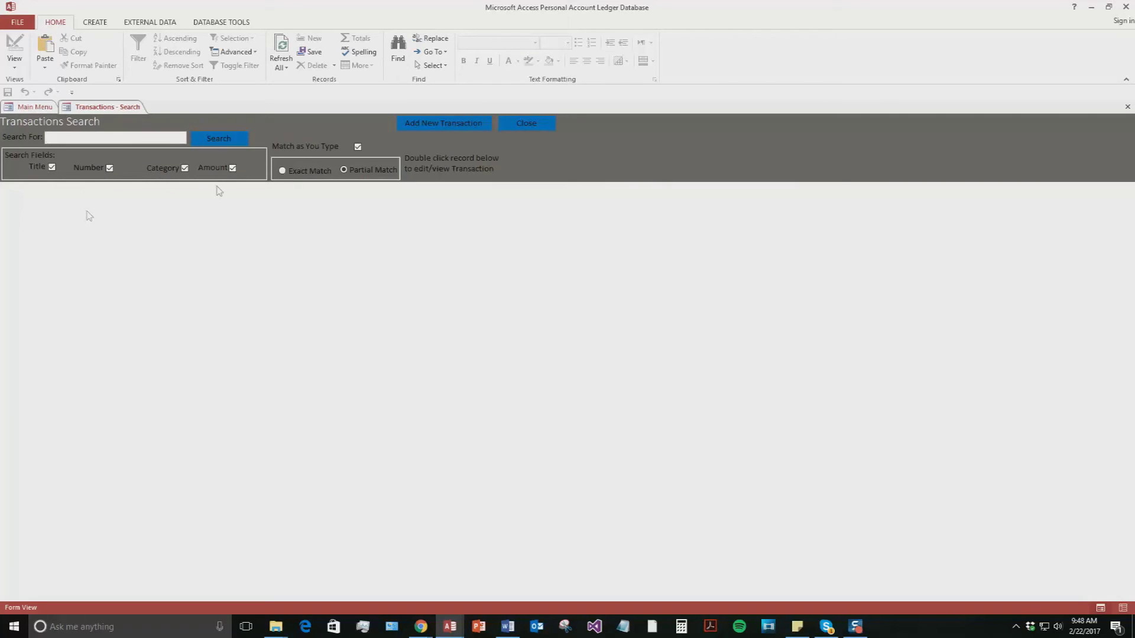
- Enter a new transaction titled Groceries in the Groceries category with amount 50
{"action": "left_click", "coordinate": [451, 123]}
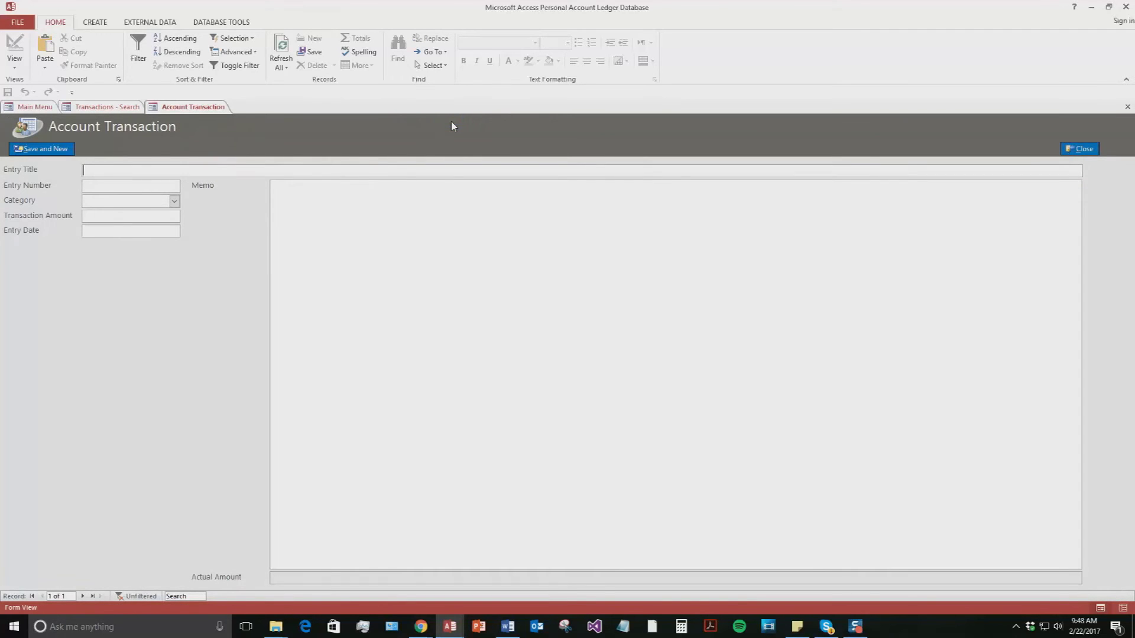
{"action": "type", "text": "Groceries"}
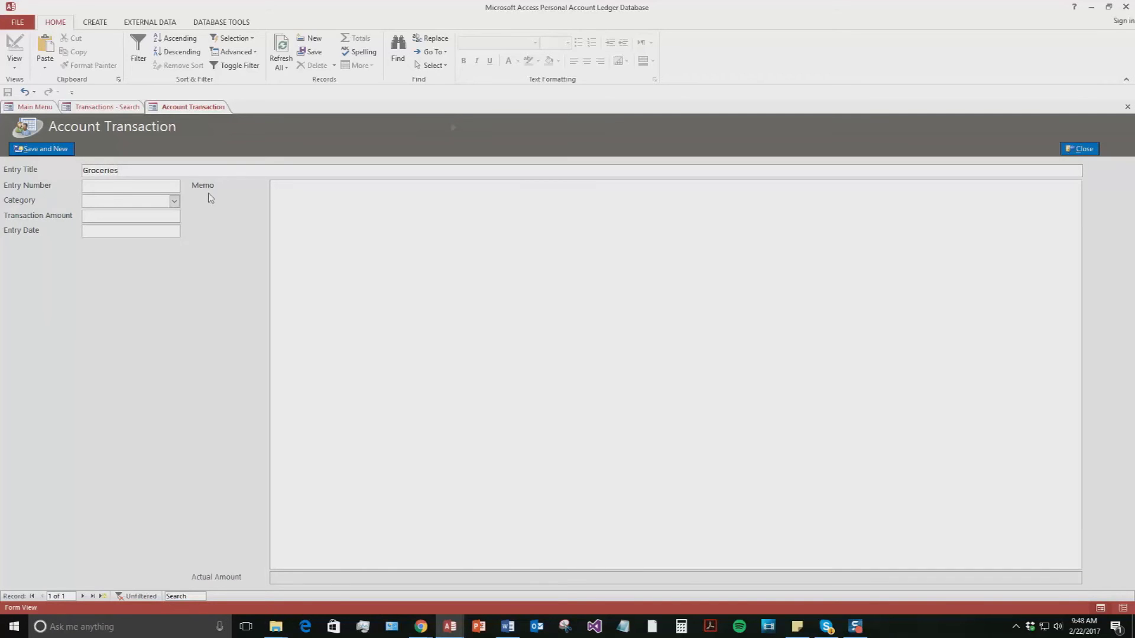
{"action": "left_click", "coordinate": [110, 185]}
{"action": "left_click", "coordinate": [175, 201]}
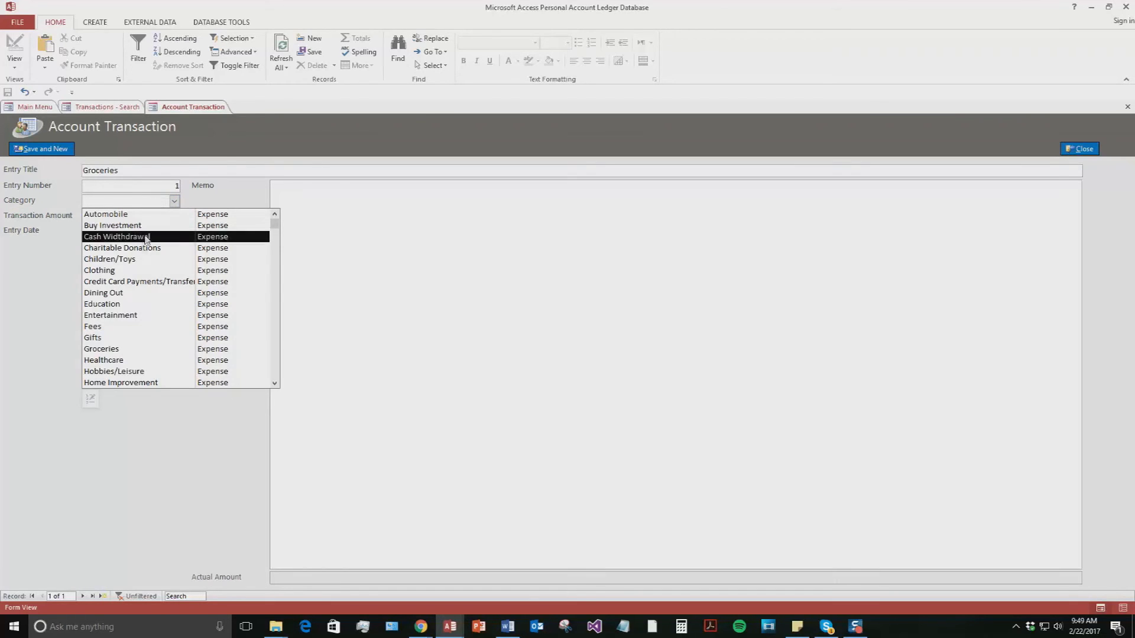
{"action": "left_click", "coordinate": [128, 350]}
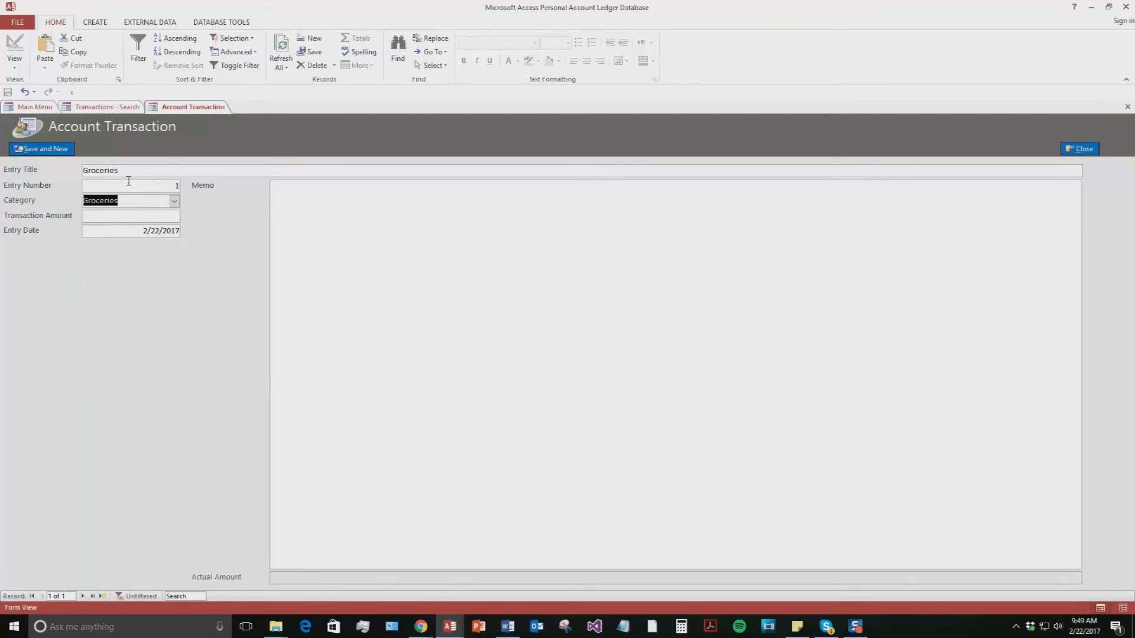
{"action": "left_click", "coordinate": [147, 216]}
{"action": "type", "text": "50"}
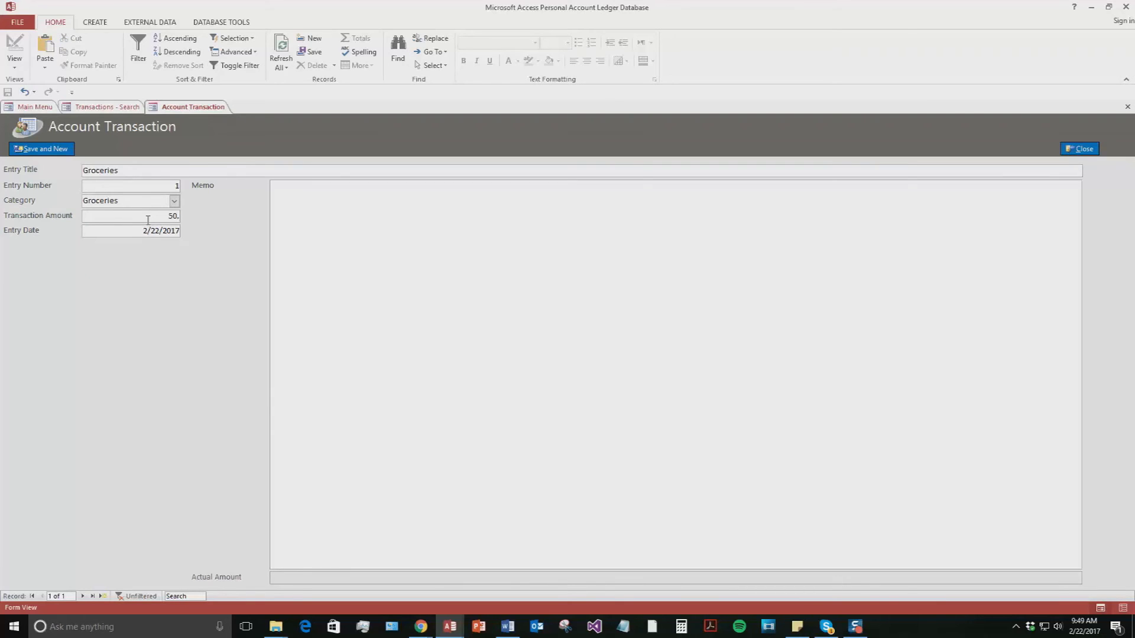
{"action": "left_click", "coordinate": [285, 355]}
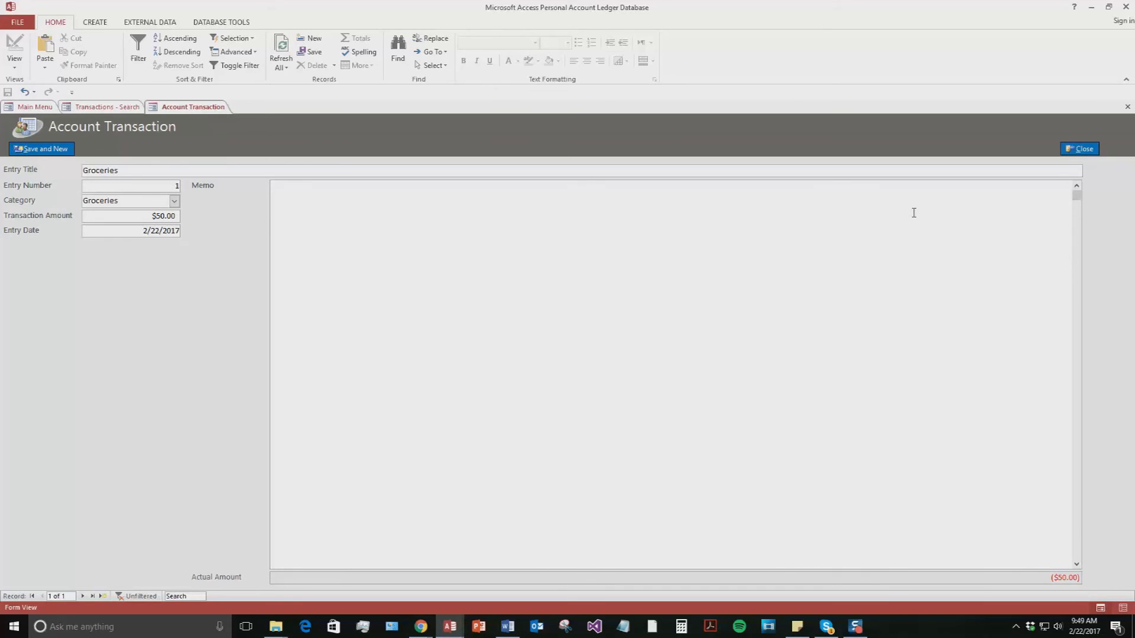
{"action": "left_click_drag", "start_coordinate": [1076, 195], "coordinate": [1079, 326]}
- Save the Groceries transaction with Save and New, then close the entry form
{"action": "left_click", "coordinate": [64, 149]}
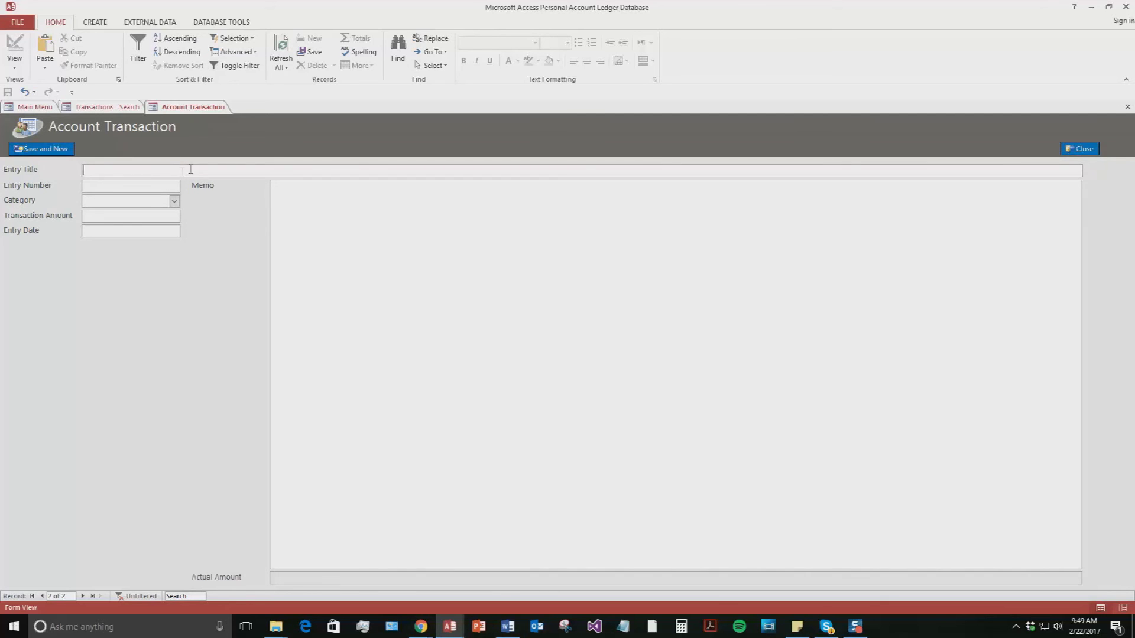
{"action": "left_click", "coordinate": [1081, 149]}
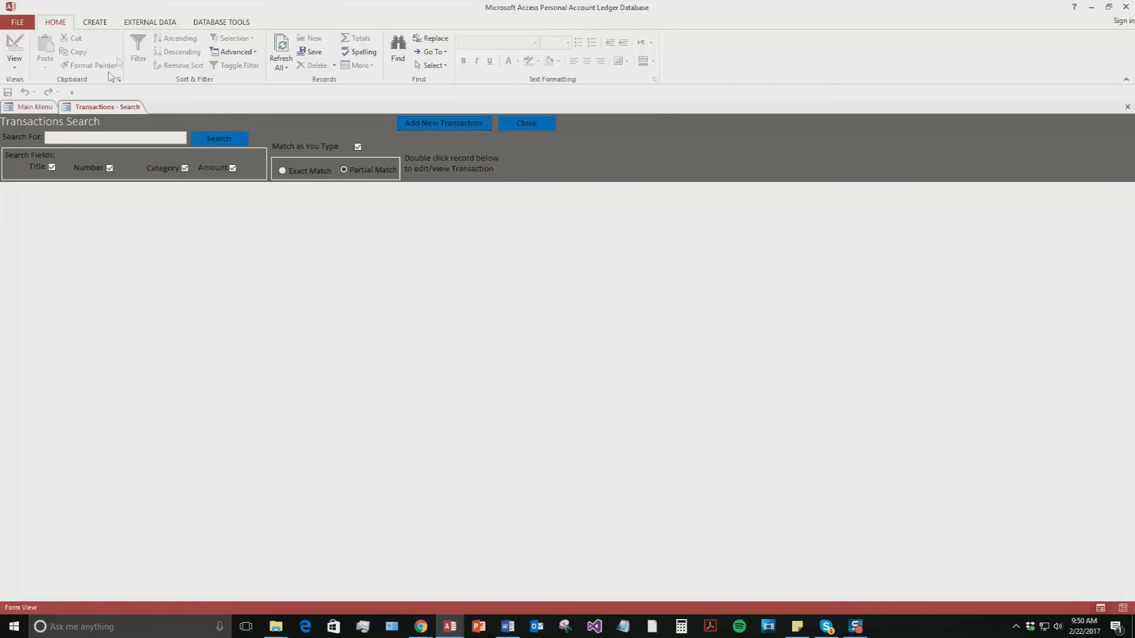
- Search for Gr, view the Groceries $50.00 transaction, and close back to the Main Menu
{"action": "left_click", "coordinate": [130, 139]}
{"action": "type", "text": "Gr"}
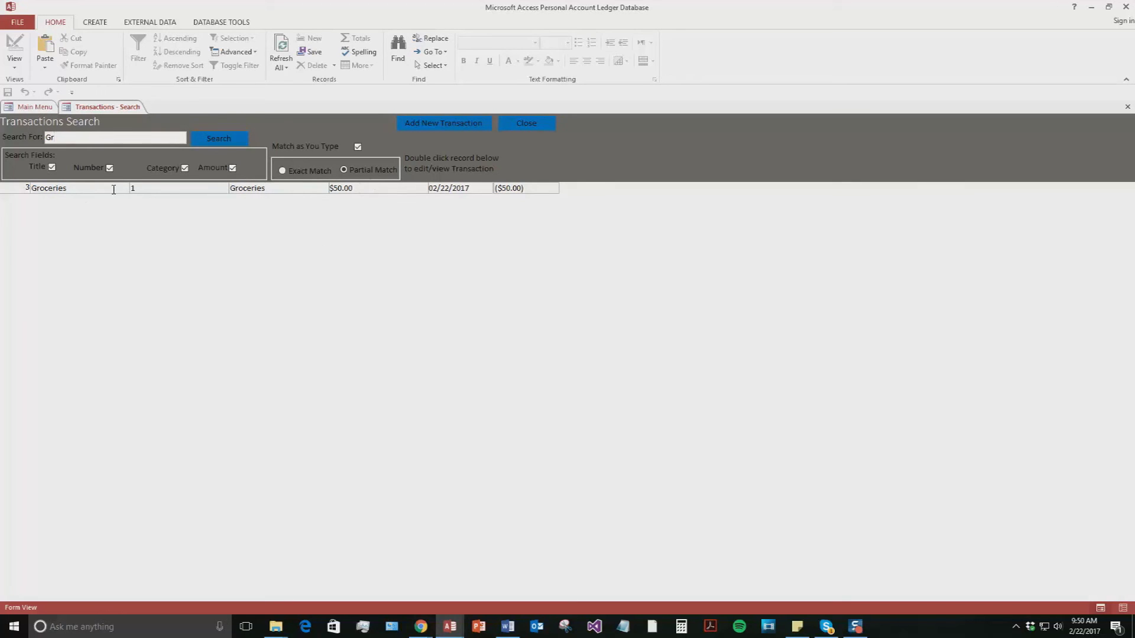
{"action": "double_click", "coordinate": [79, 189]}
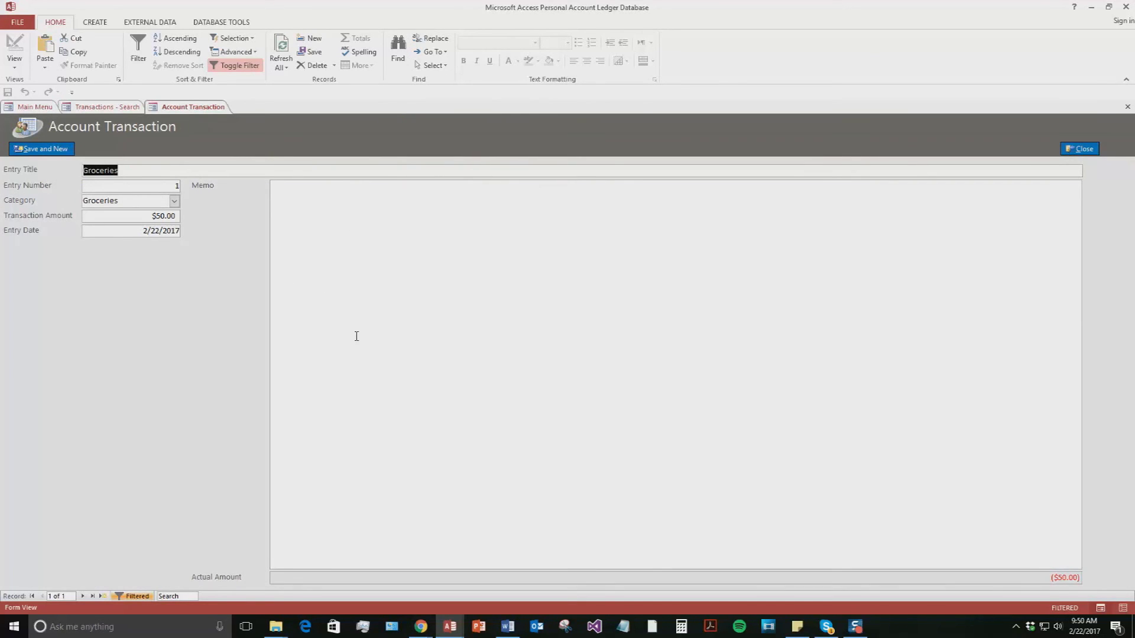
{"action": "left_click", "coordinate": [1079, 148]}
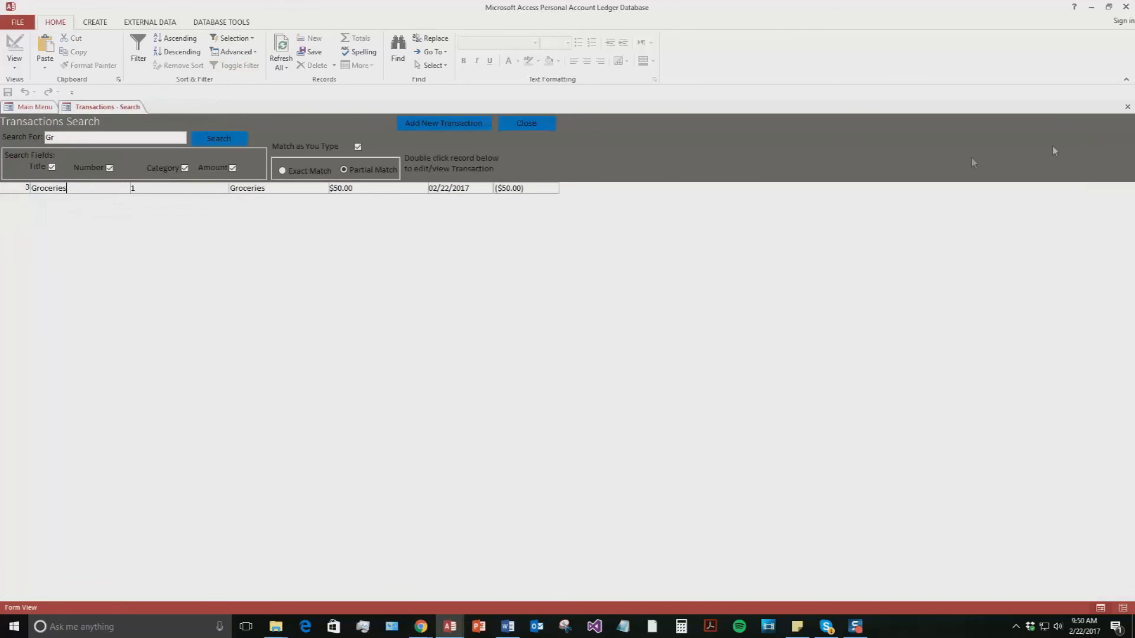
{"action": "left_click", "coordinate": [526, 124]}
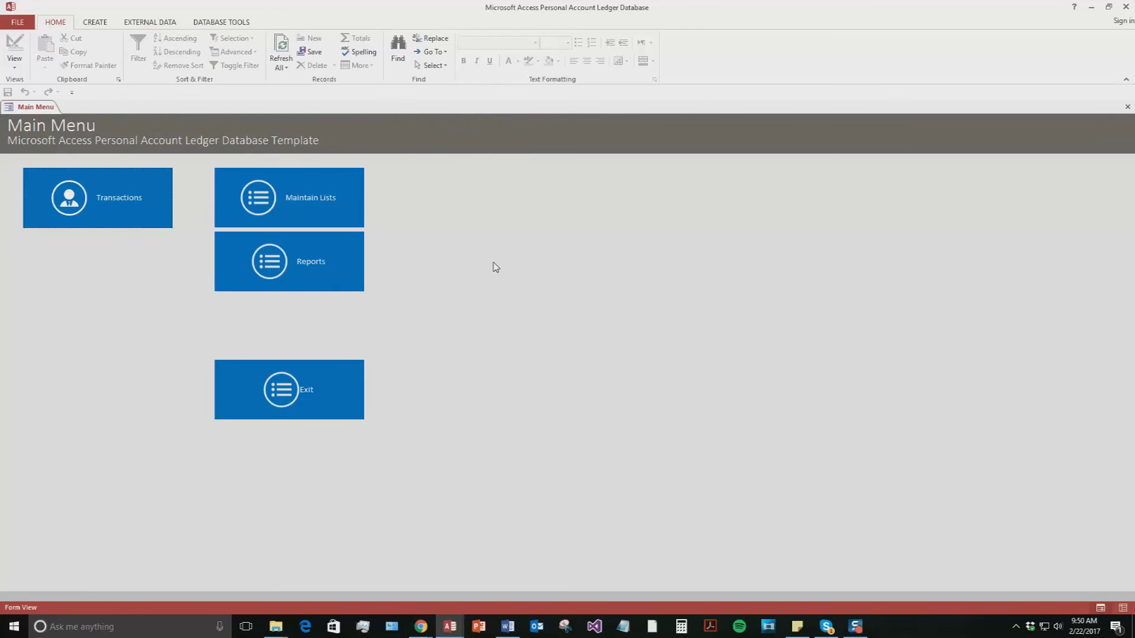